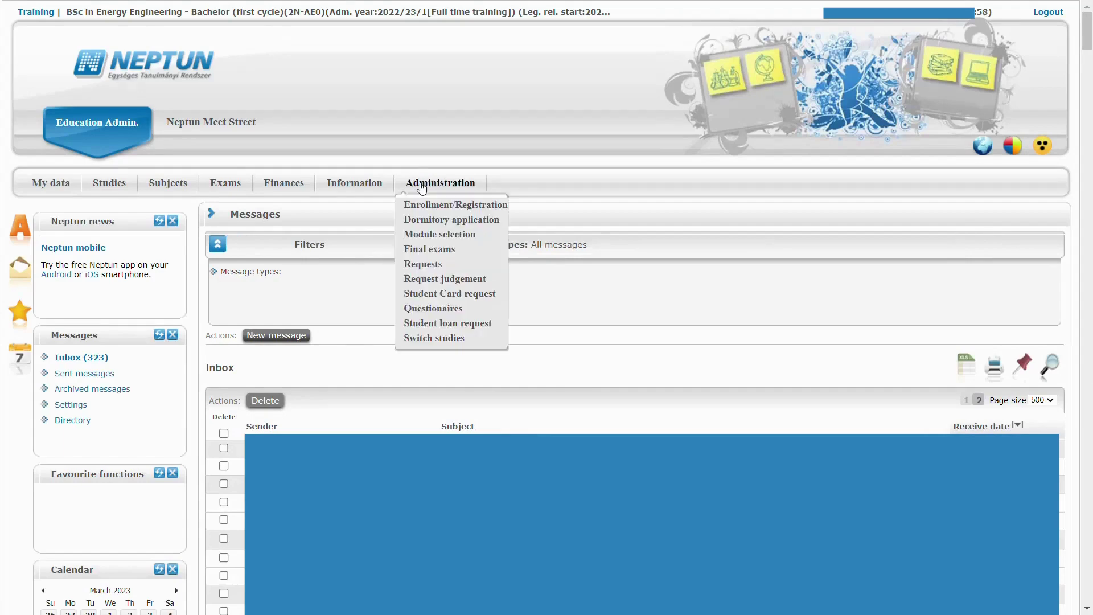
Step: Open the Requests list and go to page 2 of available request forms
left_click(414, 263)
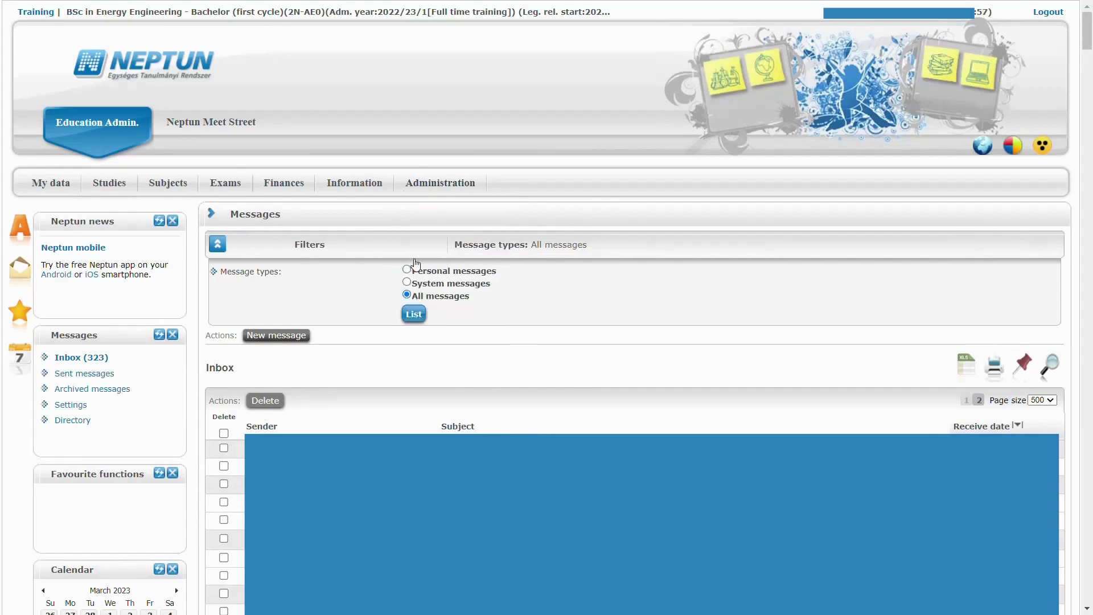
scroll(417, 356, "down", 4)
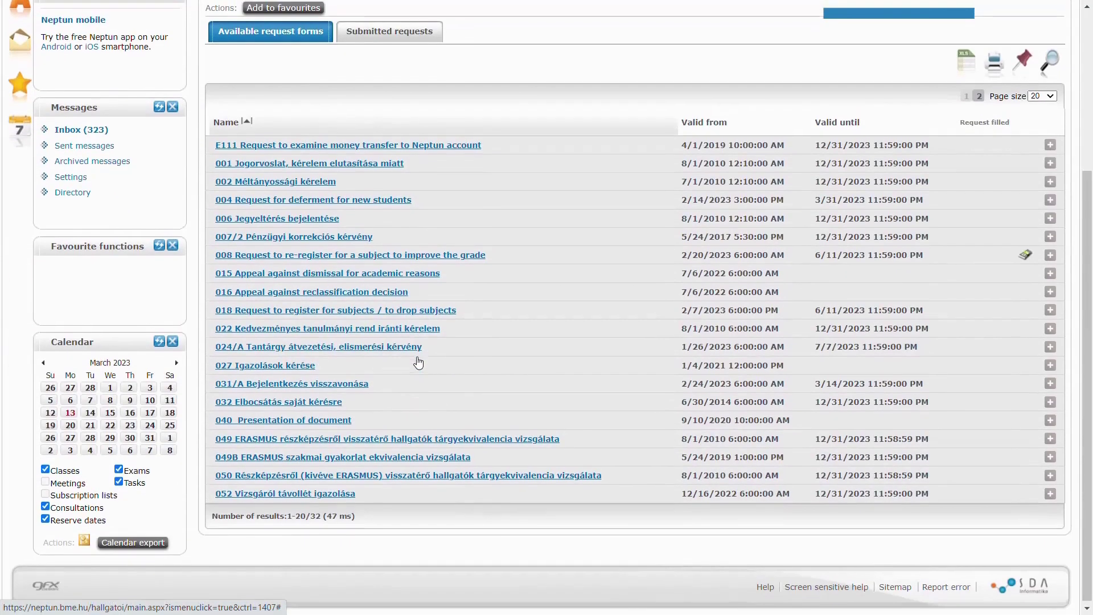
scroll(417, 362, "up", 1)
left_click(978, 137)
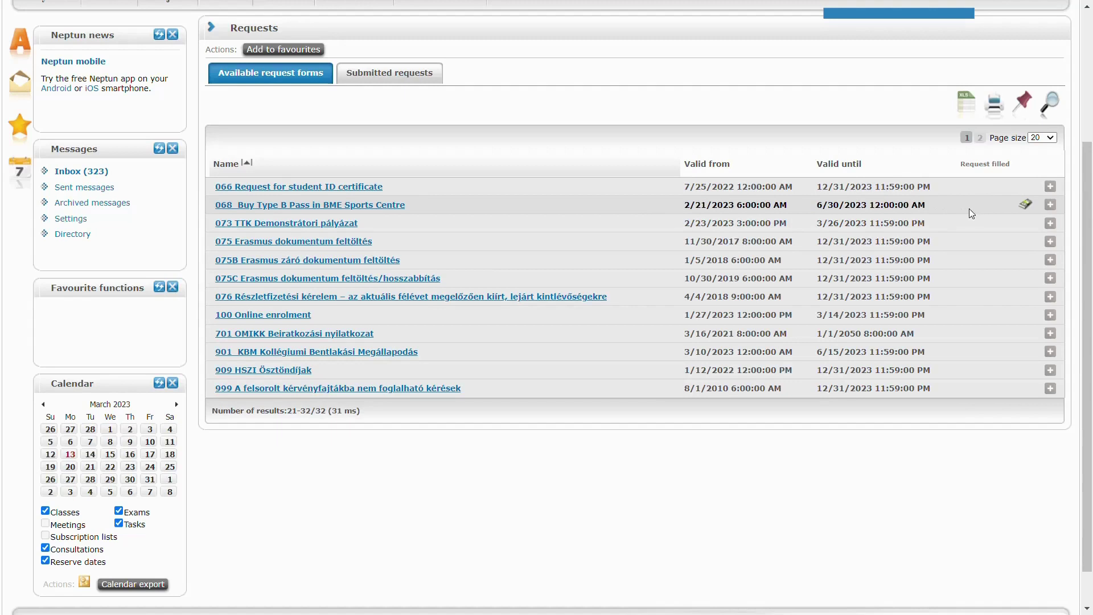
mouse_move(1026, 205)
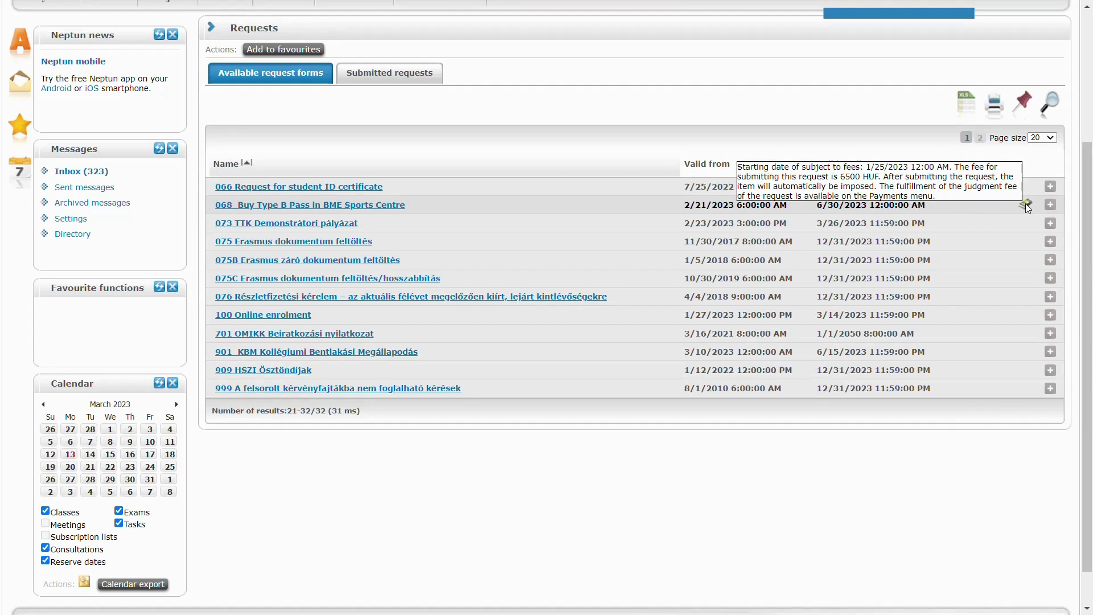
Step: Open request 068 (Type B Sports Centre pass), preview it and submit it
left_click(402, 205)
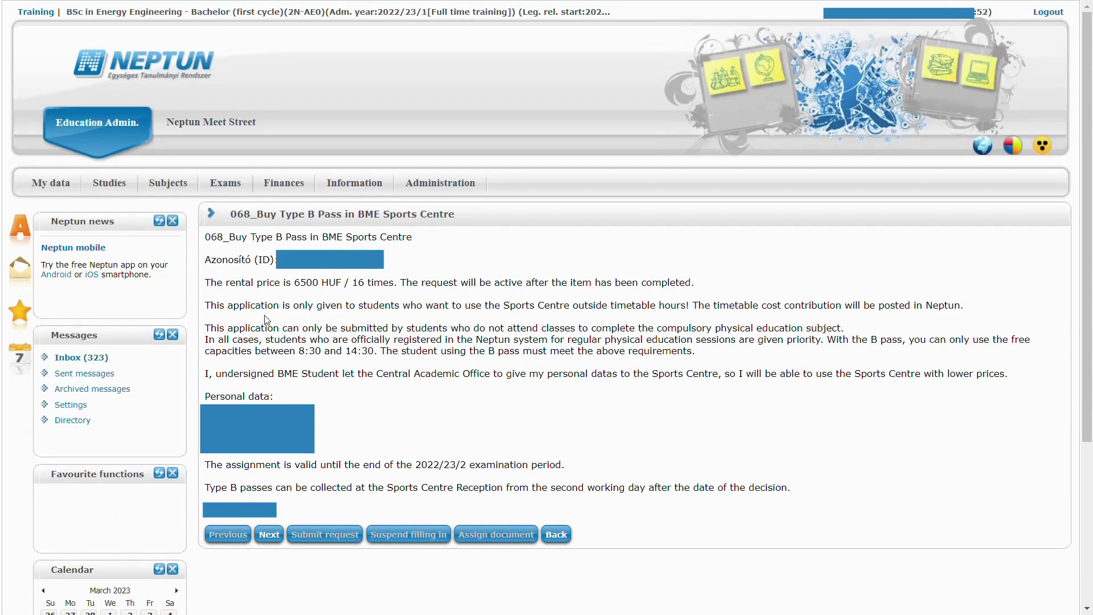
left_click(269, 535)
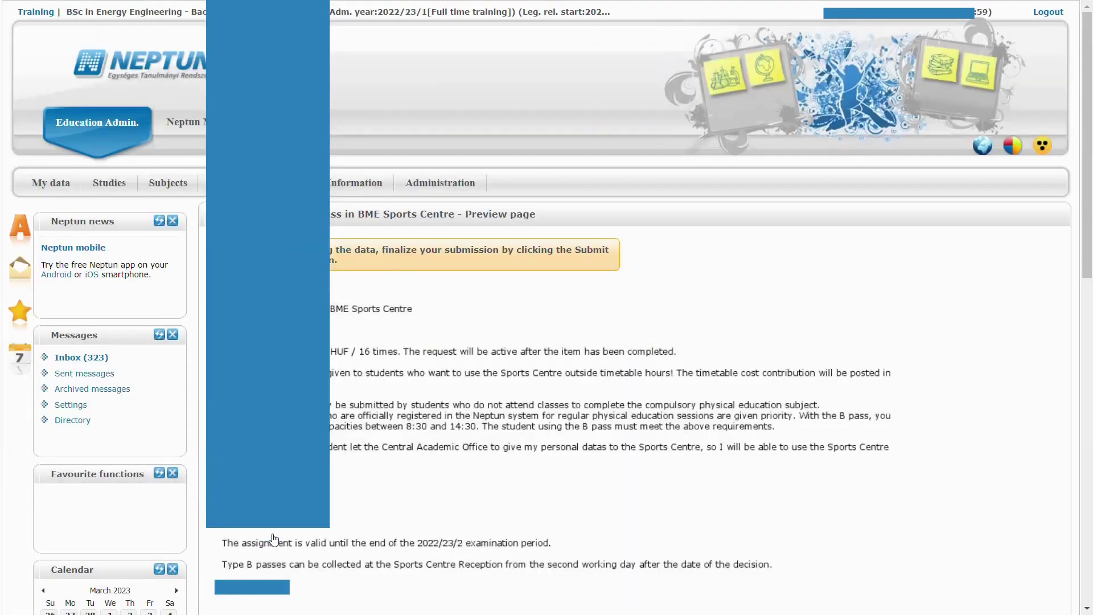
scroll(369, 441, "down", 5)
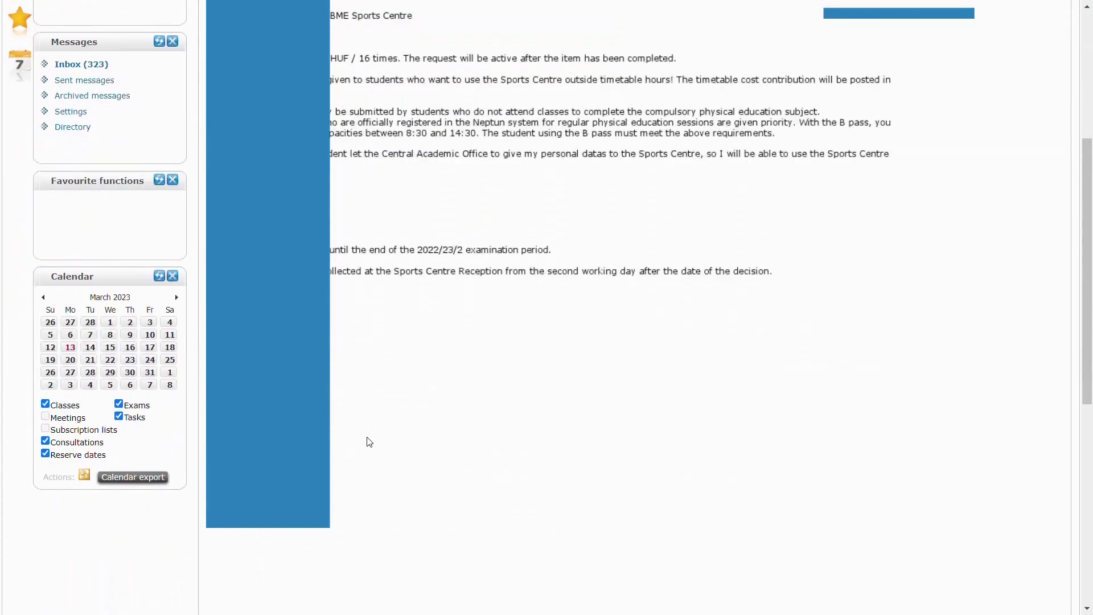
scroll(368, 441, "down", 3)
scroll(368, 441, "down", 5)
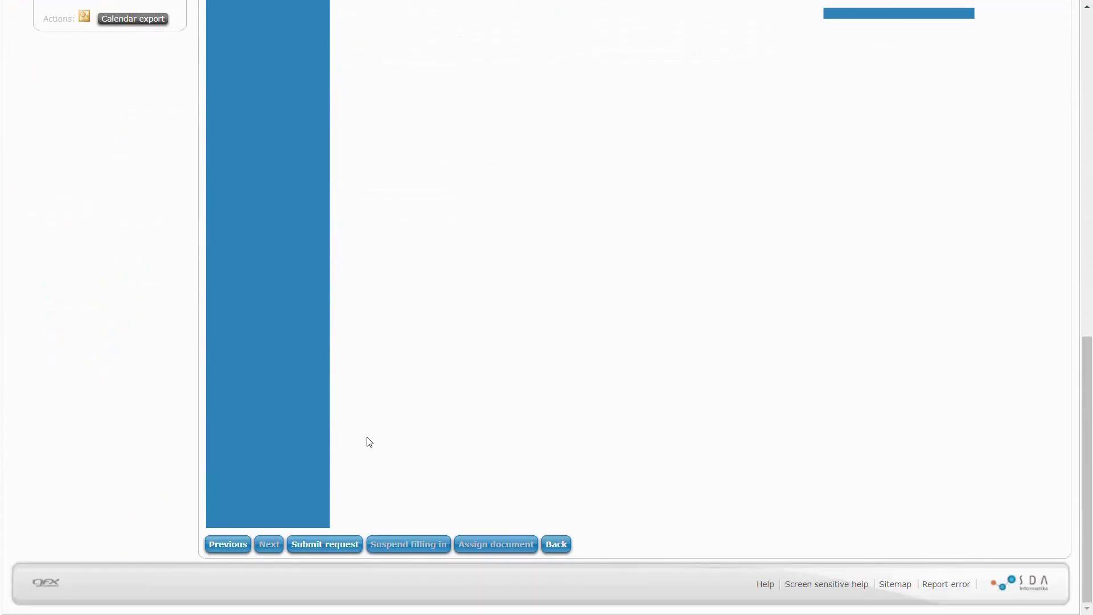
left_click(324, 544)
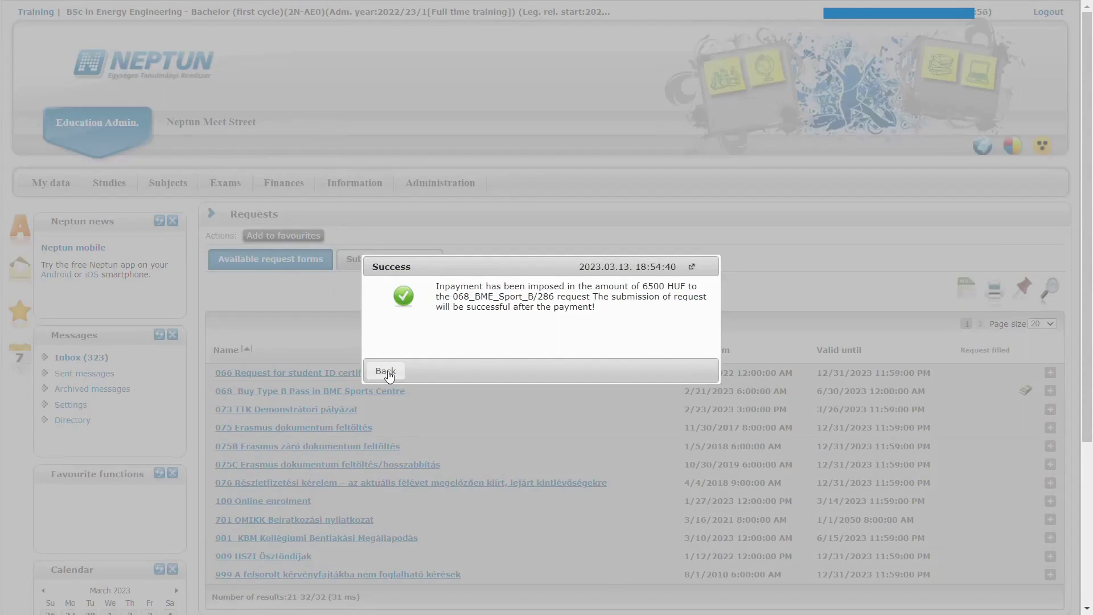
Step: Dismiss the success message and open Finances > Payment to see the 6,500 HUF item
left_click(386, 371)
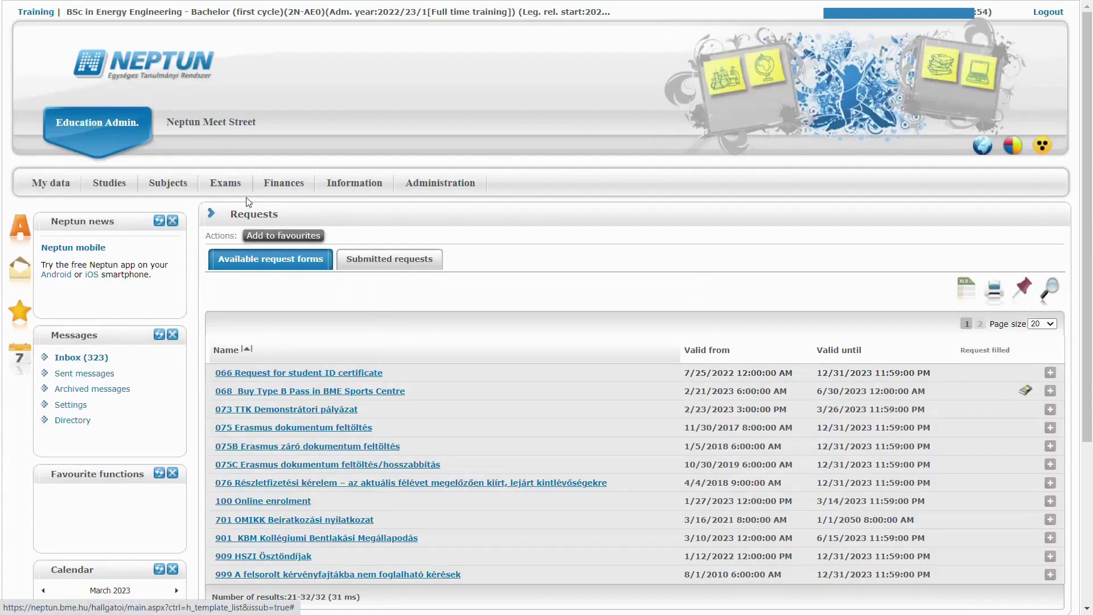
mouse_move(283, 183)
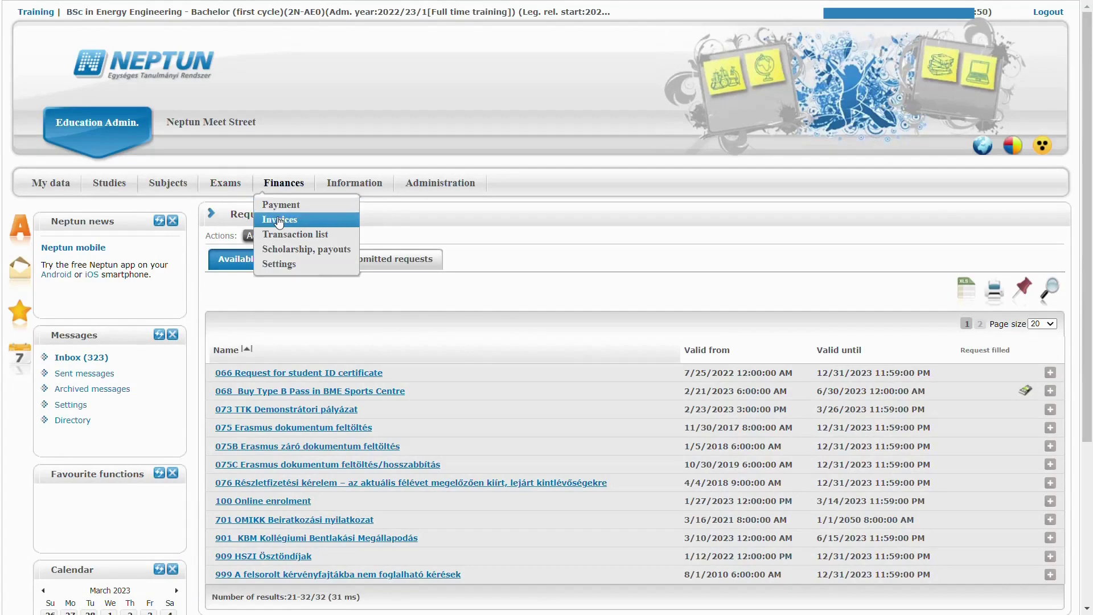
left_click(279, 220)
left_click(279, 209)
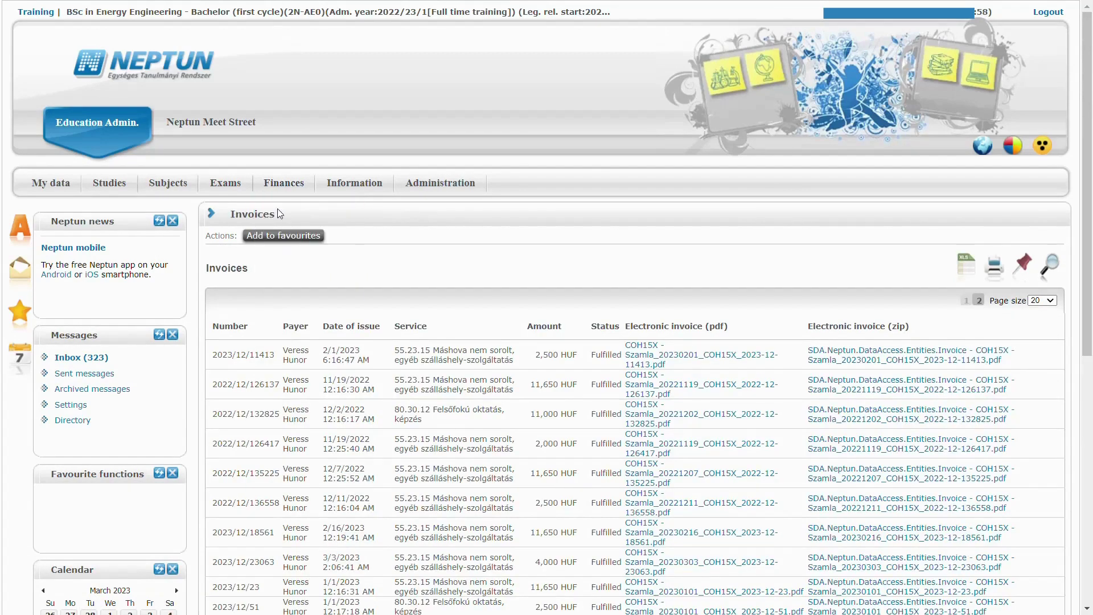
scroll(467, 456, "down", 3)
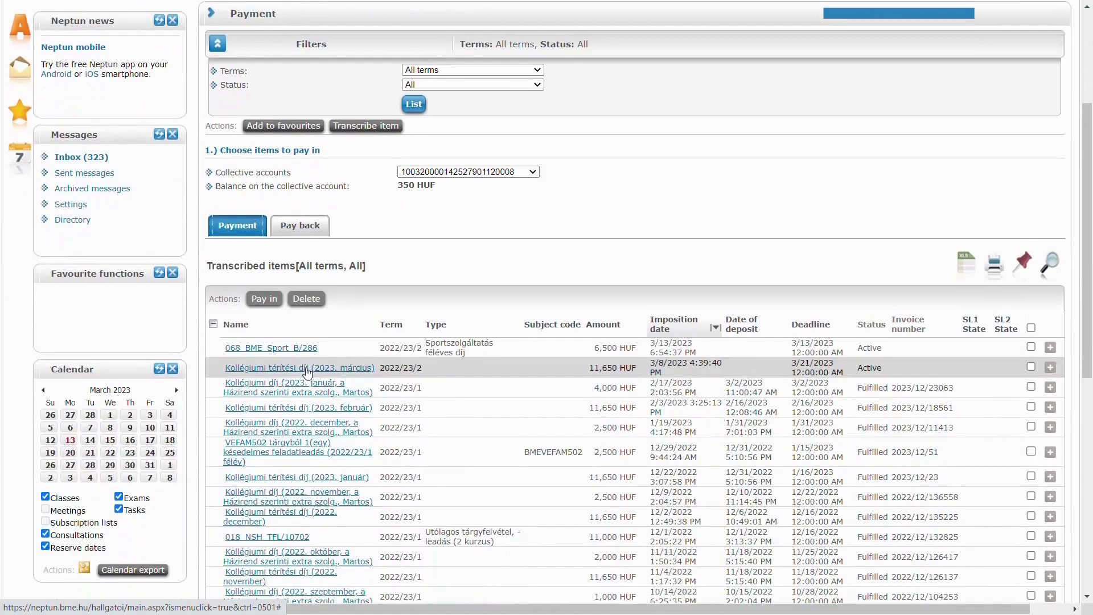